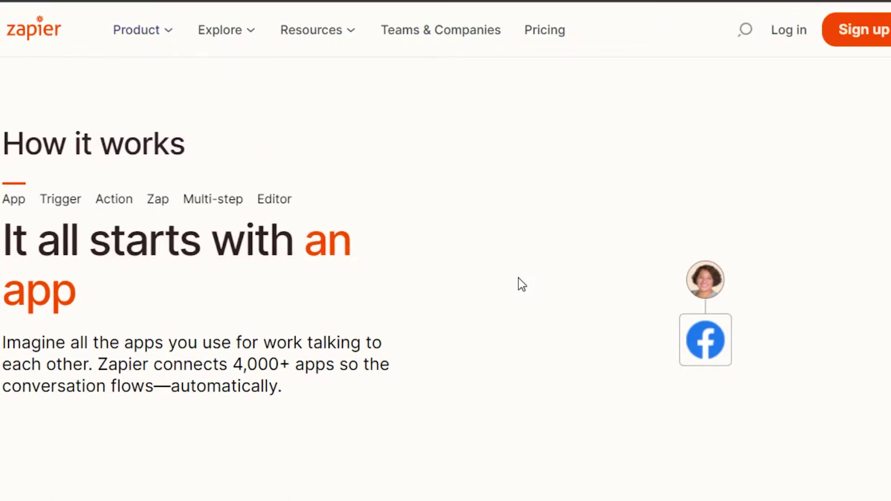
Look through the How it works page, from the App, Trigger and Action explanations to the help options
scroll(445, 251, down, 5)
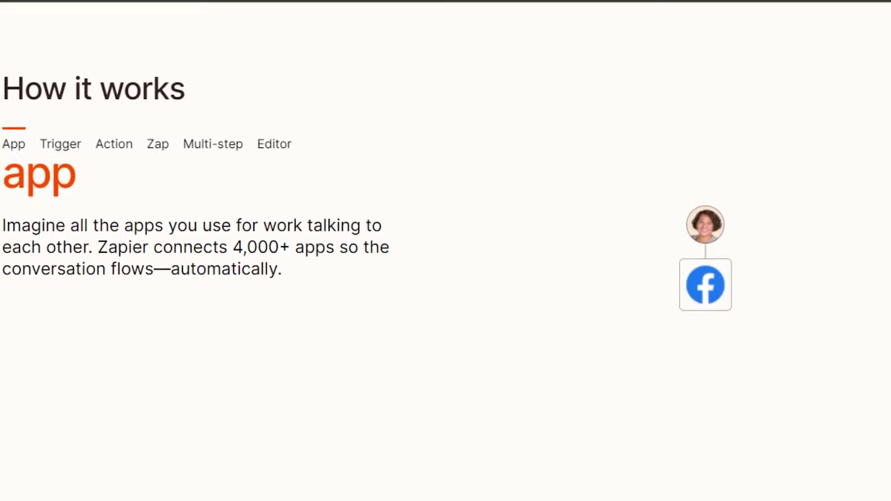
scroll(446, 251, down, 2)
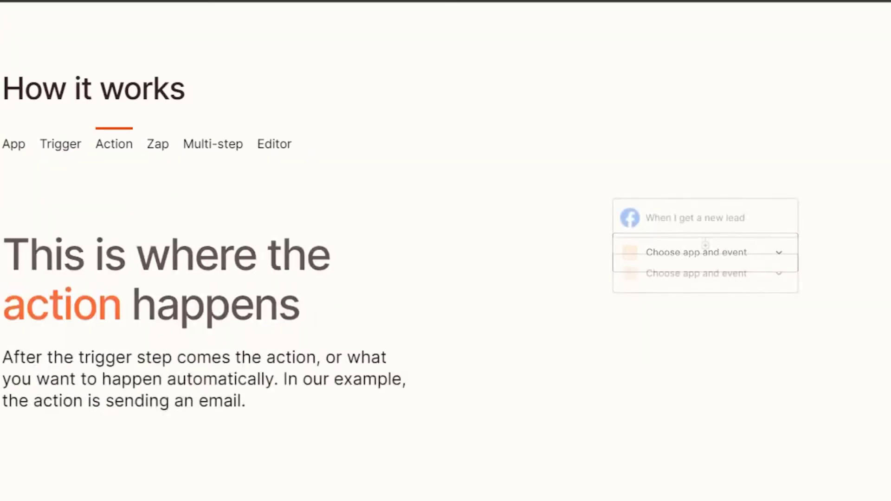
scroll(445, 251, up, 5)
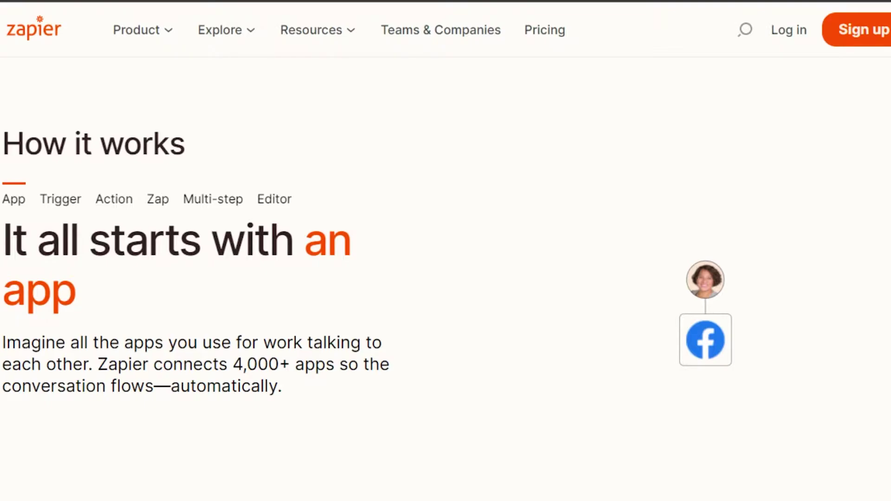
scroll(445, 250, down, 8)
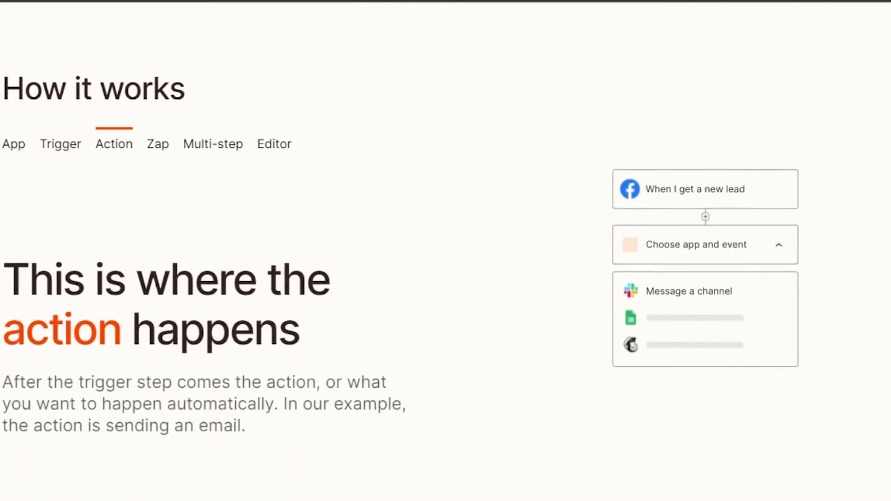
scroll(445, 251, down, 5)
scroll(445, 250, down, 8)
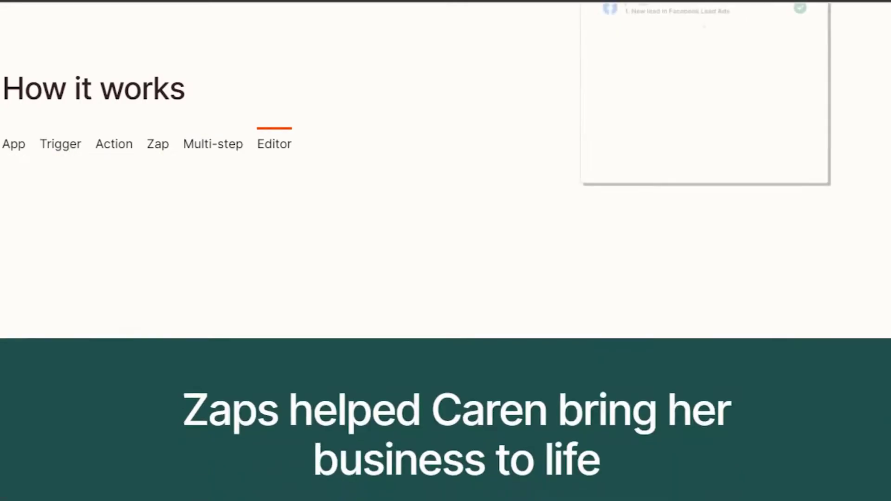
scroll(446, 250, down, 15)
scroll(445, 251, down, 10)
scroll(445, 250, up, 3)
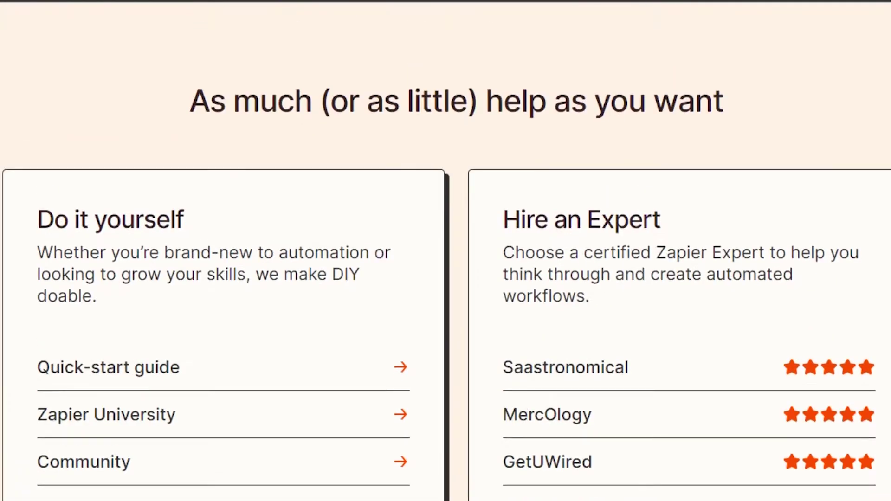
scroll(445, 250, up, 20)
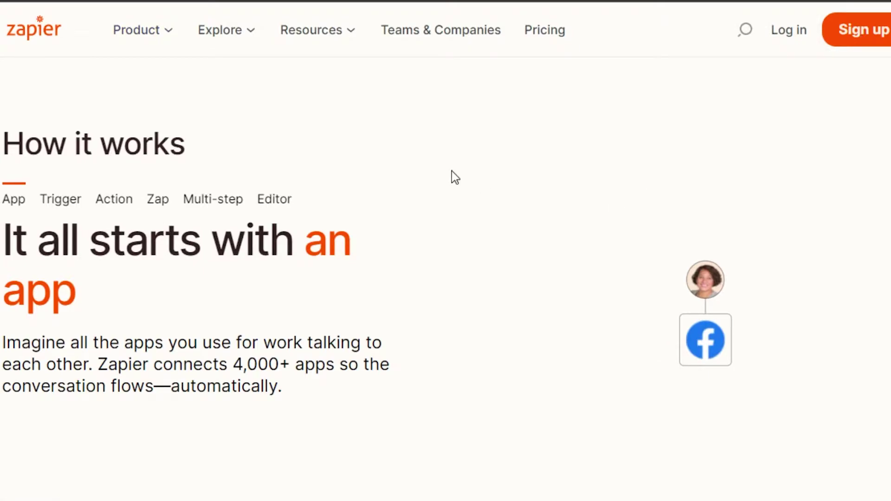
Sign up for Zapier and look over the dashboard's recommended workflows
click(855, 37)
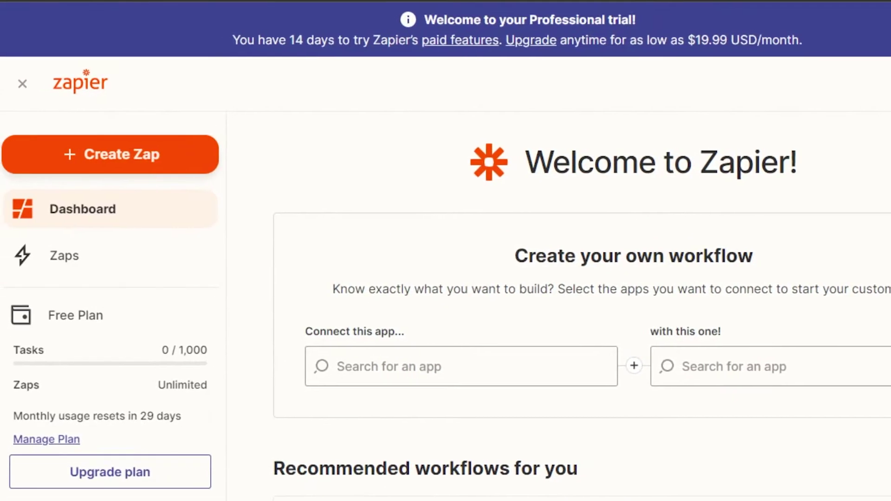
scroll(582, 250, down, 10)
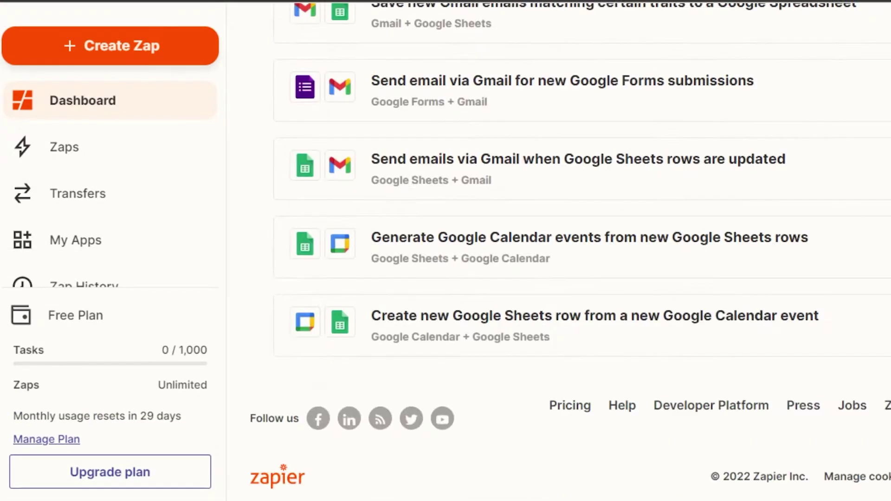
scroll(582, 250, up, 9)
scroll(339, 197, up, 2)
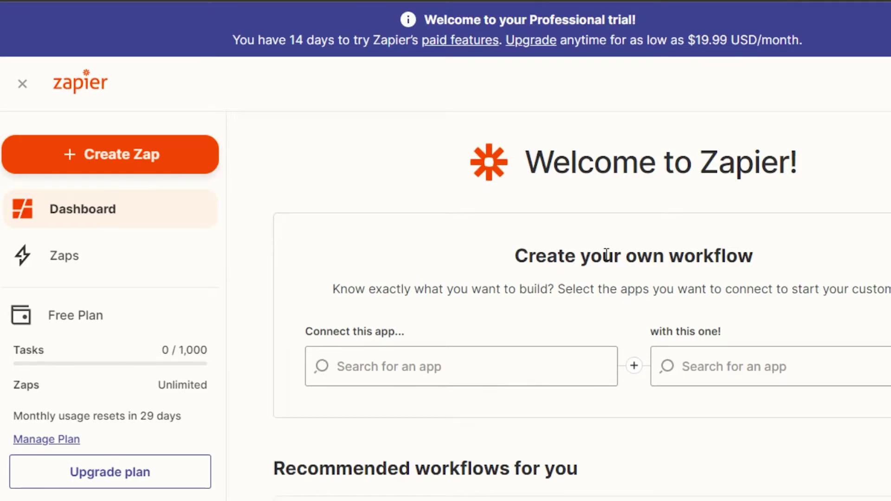
scroll(738, 93, down, 2)
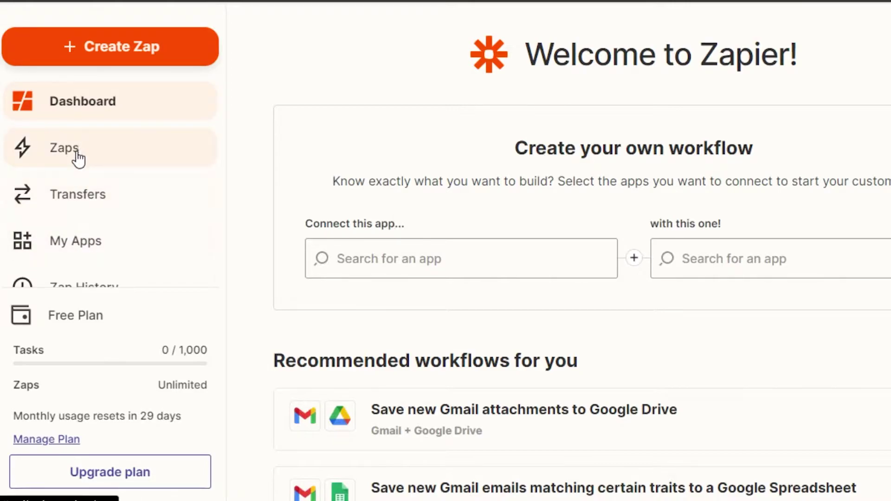
Open the Zaps page and look over its private folders
click(162, 162)
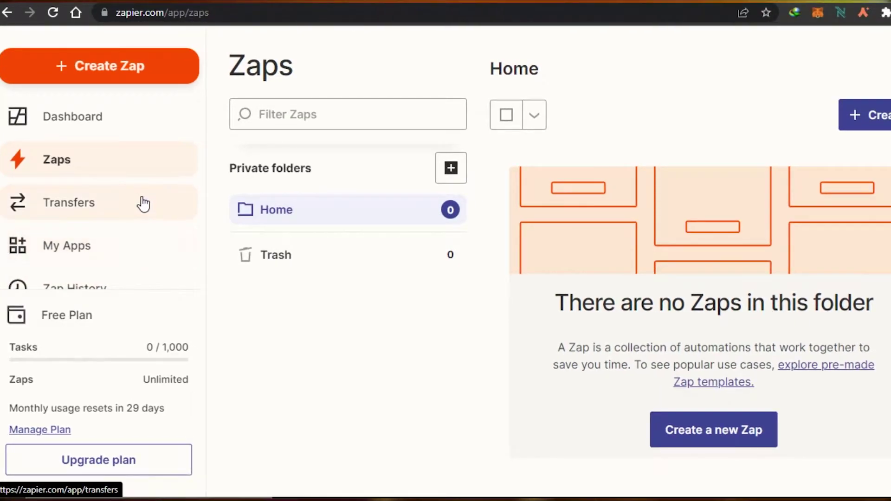
scroll(557, 260, down, 3)
scroll(557, 259, up, 1)
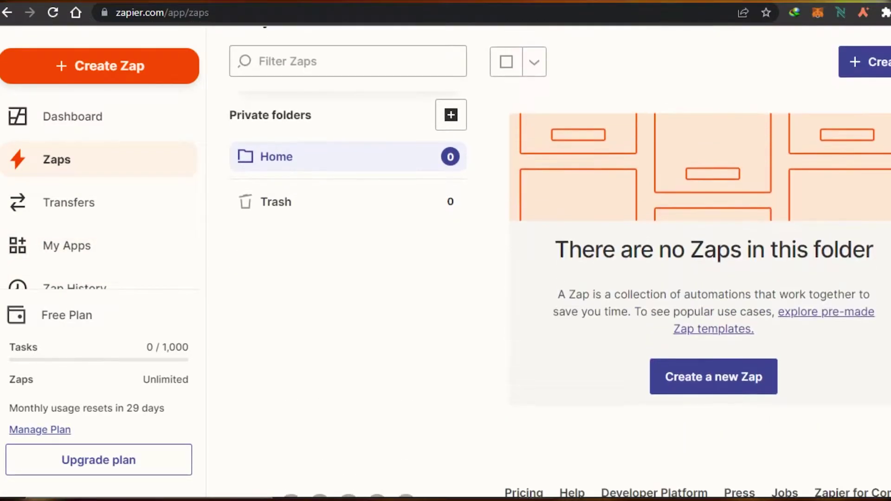
scroll(557, 260, up, 3)
scroll(557, 259, down, 2)
scroll(557, 260, down, 1)
scroll(557, 260, up, 3)
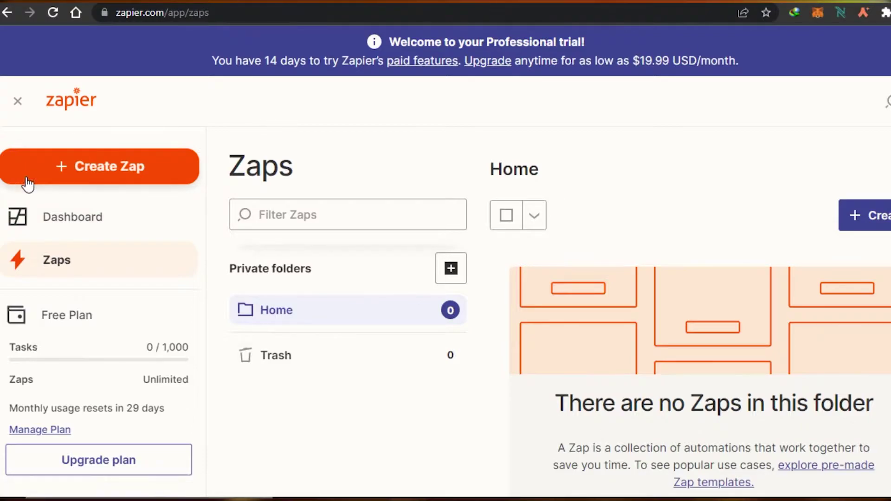
Create a new Zap and look through the available trigger apps and built-in triggers
click(128, 174)
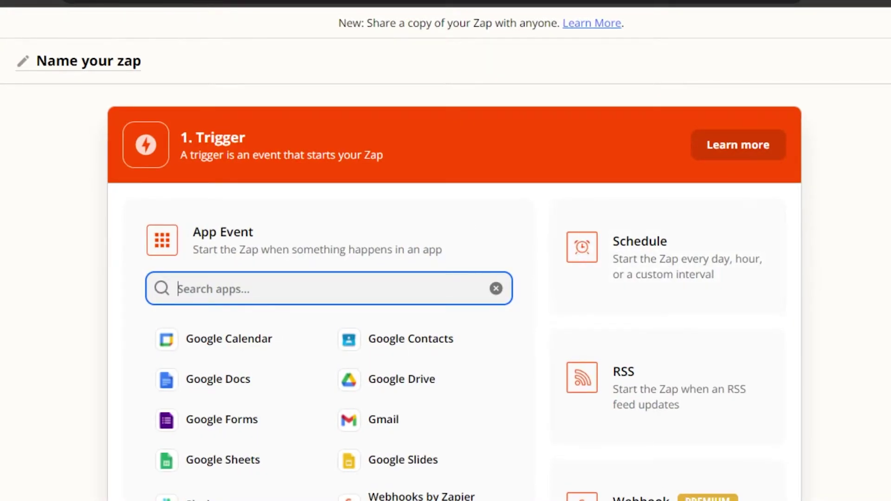
scroll(454, 324, down, 4)
scroll(455, 324, up, 4)
scroll(455, 292, down, 2)
click(887, 204)
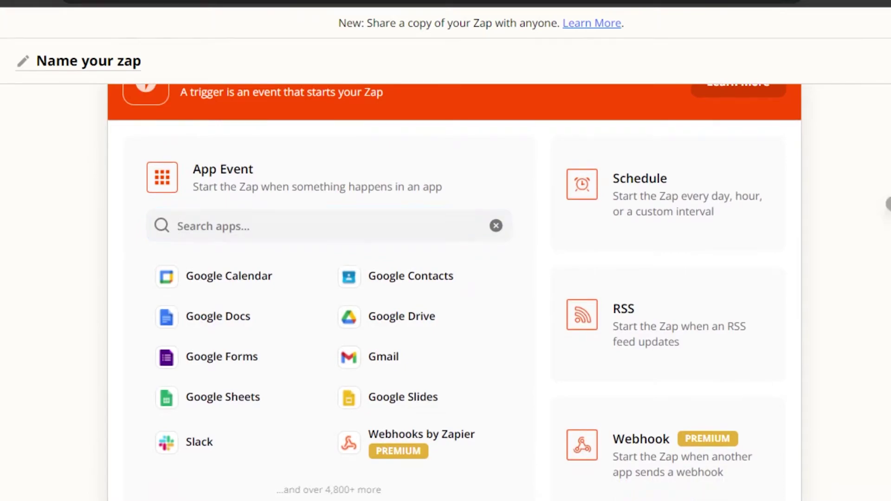
scroll(770, 266, down, 2)
scroll(770, 267, up, 2)
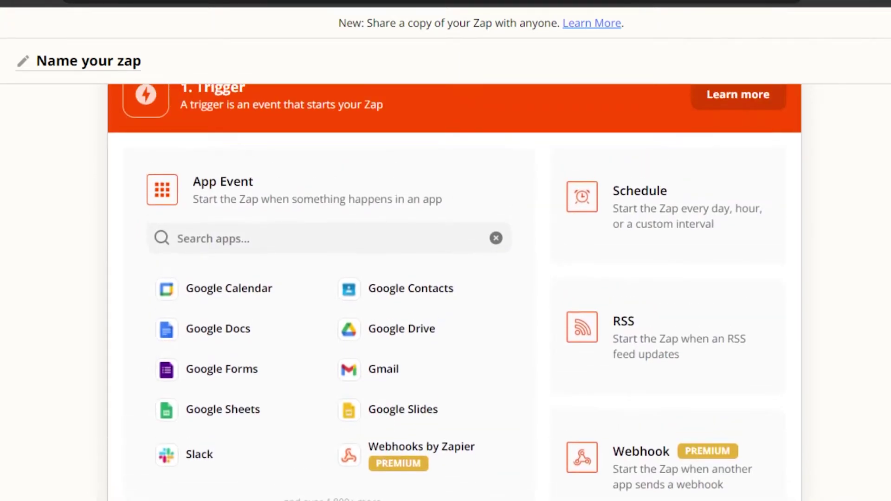
scroll(770, 267, down, 1)
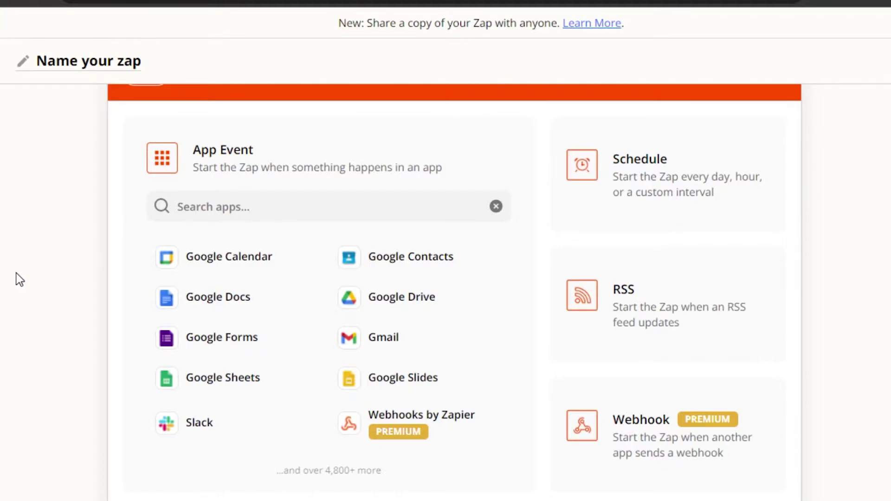
Name the Zap "Work" and choose Google Calendar as its trigger app
click(135, 68)
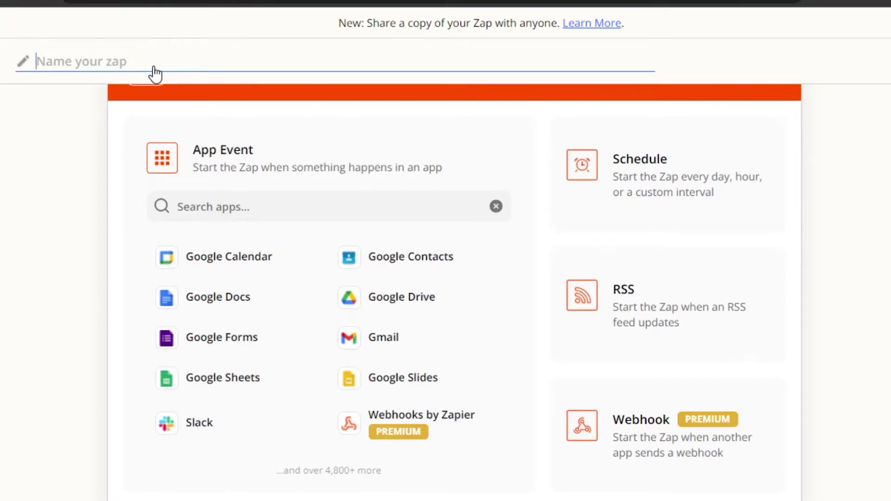
text(Work)
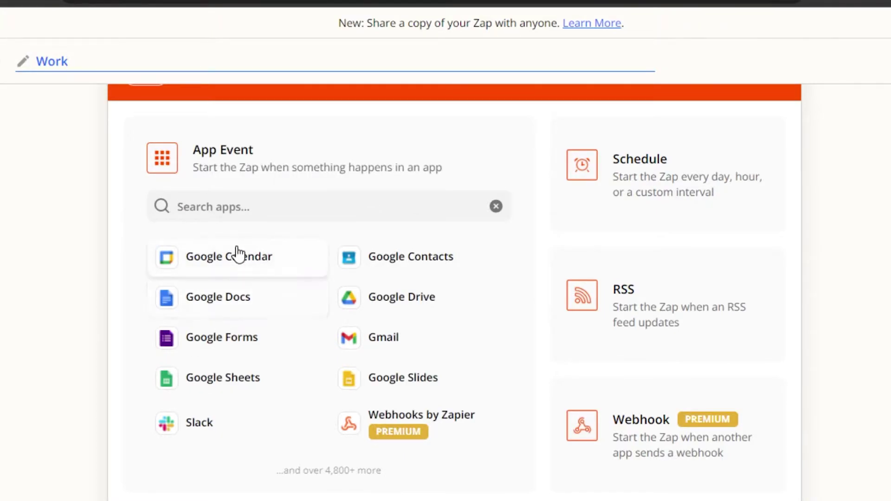
click(209, 277)
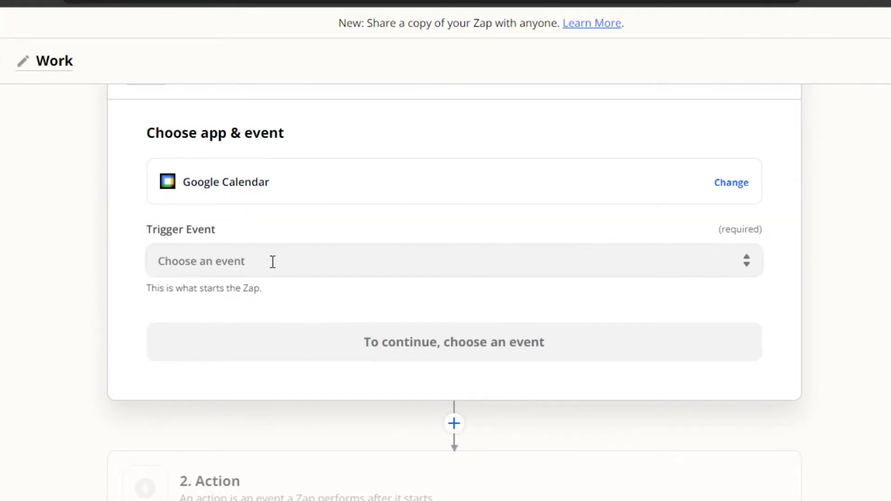
click(747, 262)
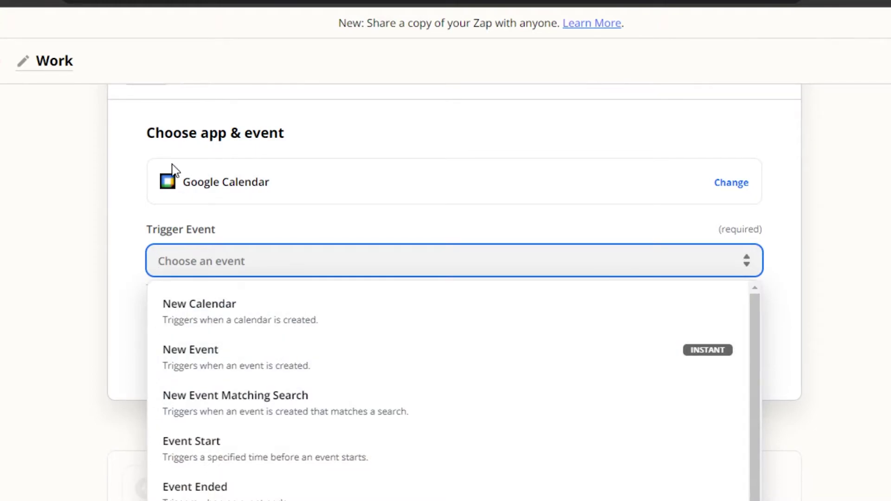
click(392, 105)
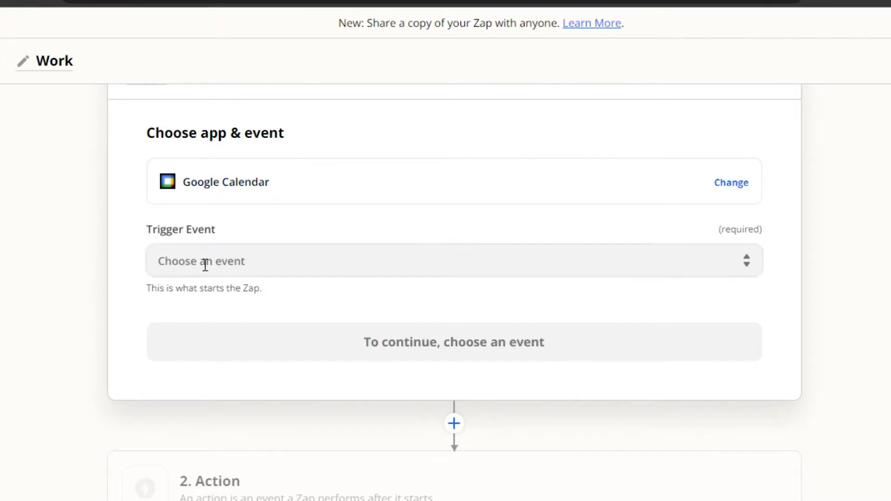
click(305, 269)
click(318, 169)
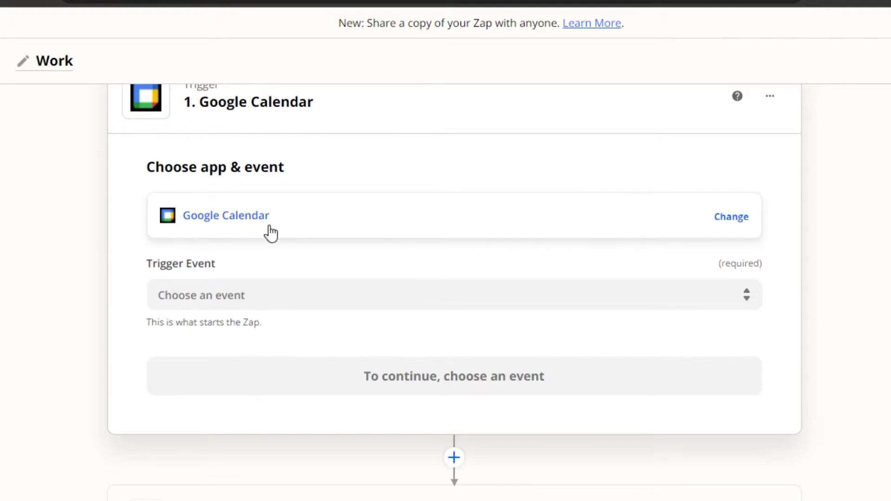
Set the Google Calendar trigger event to New Event and continue to the account selection
click(274, 297)
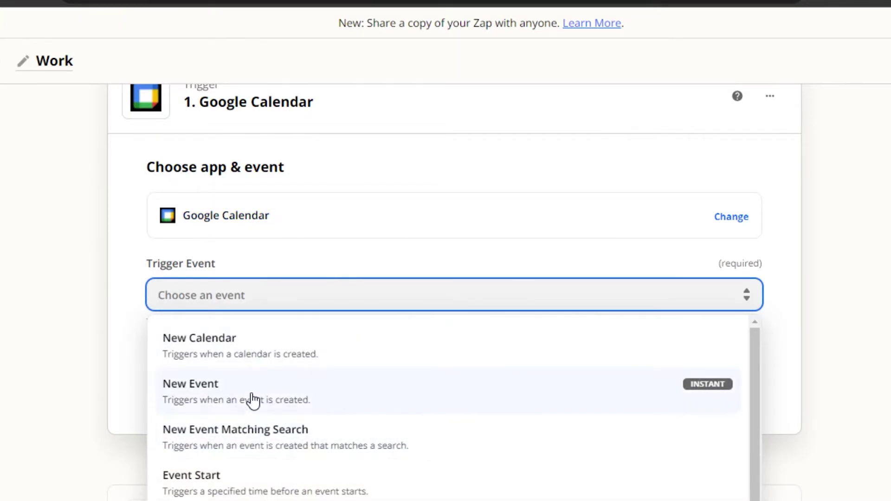
click(223, 408)
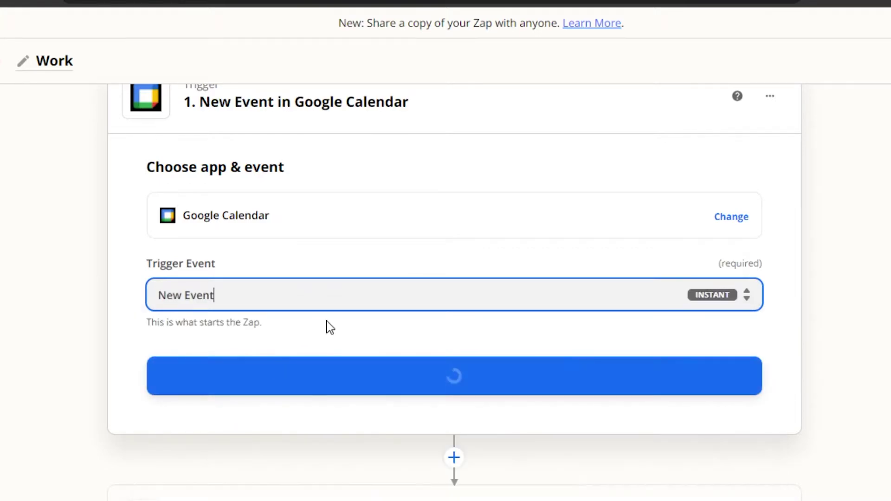
click(515, 376)
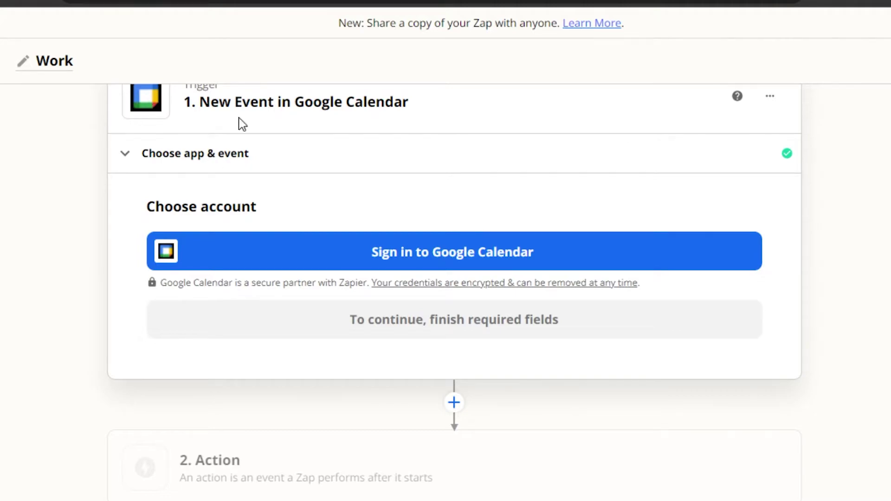
Sign in to Google Calendar, set the trigger's calendar to the account owner's personal calendar, and continue to the trigger test
click(436, 257)
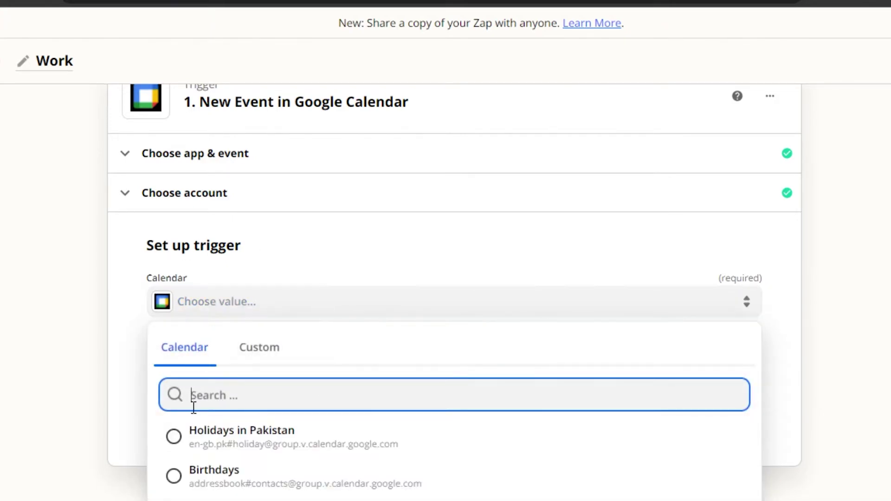
scroll(204, 232, down, 3)
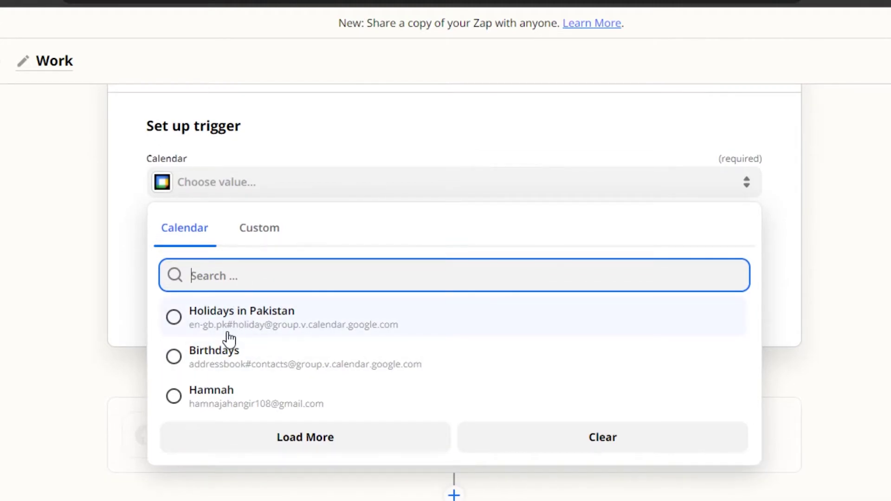
click(193, 405)
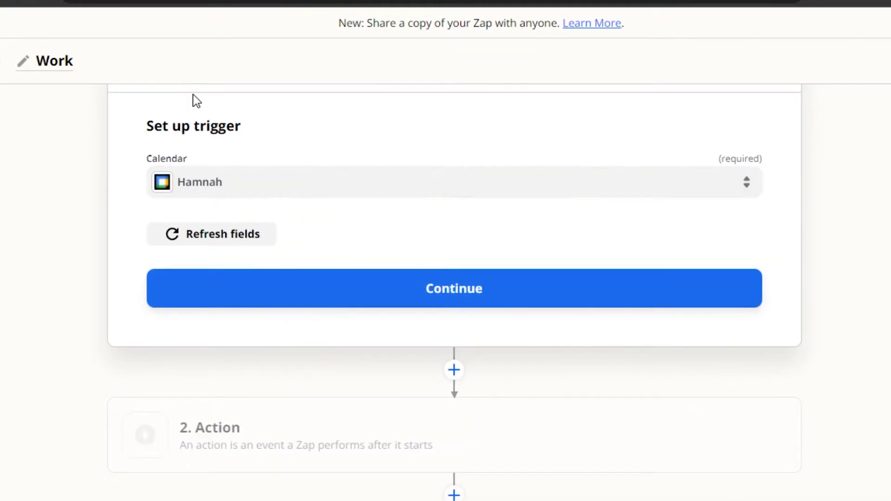
click(339, 289)
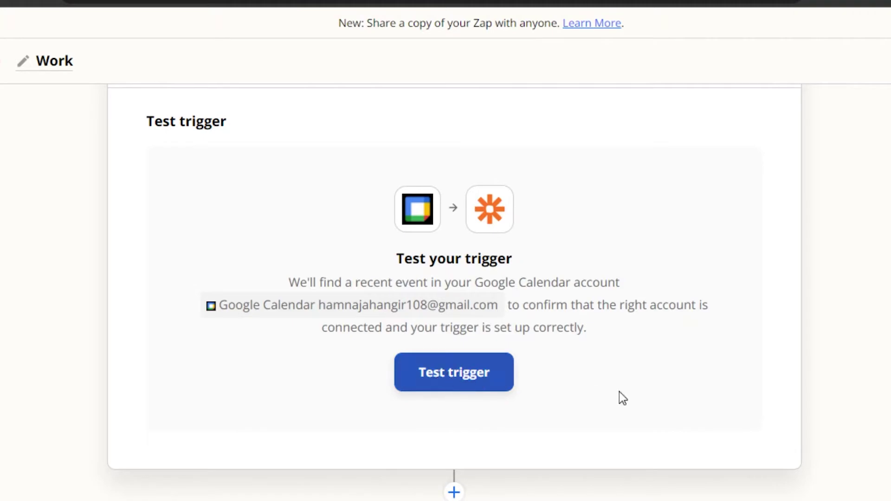
Review the Google Calendar trigger's sections and open the Zap's Action step for choosing an app
scroll(453, 278, down, 3)
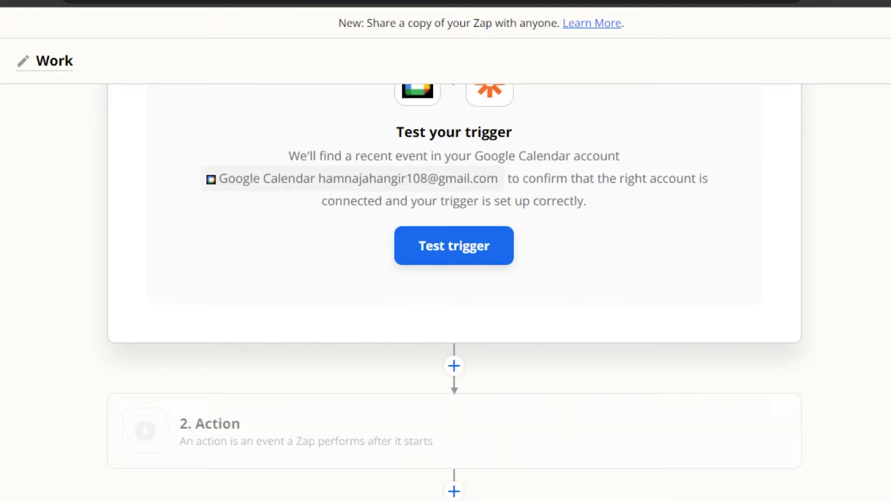
scroll(384, 89, up, 8)
scroll(384, 90, down, 2)
scroll(384, 89, up, 2)
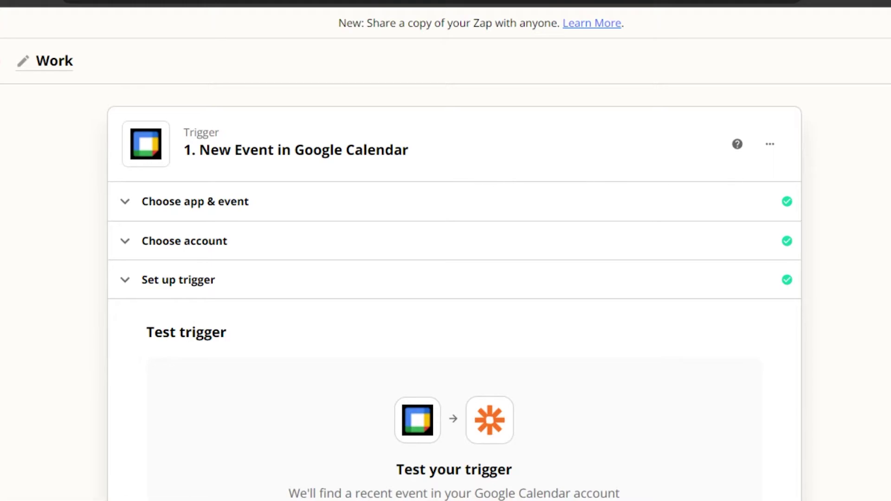
scroll(453, 293, down, 7)
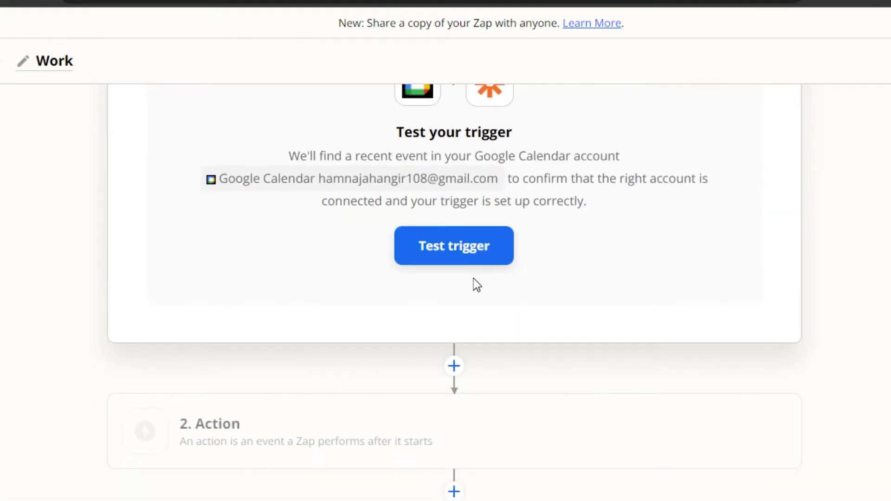
click(241, 429)
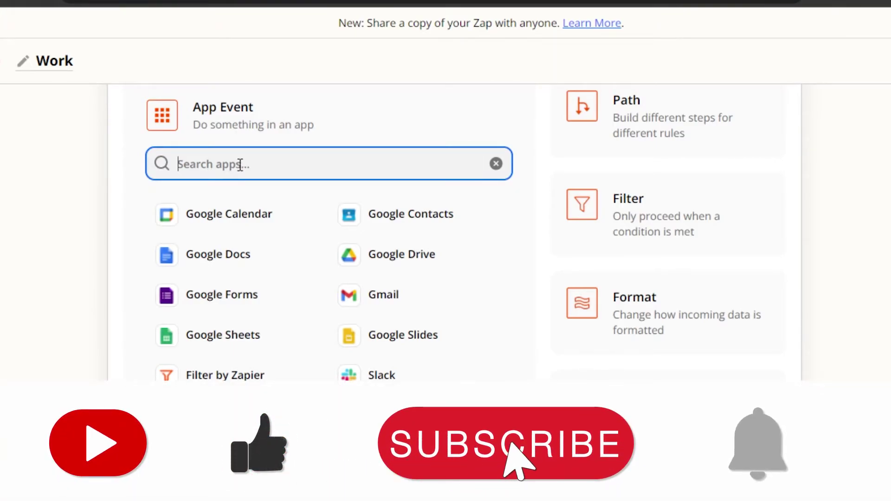
Choose Facebook Pages as the Zap's action app, set its event to Create Page Post, and continue to the account selection
text(fa)
click(216, 274)
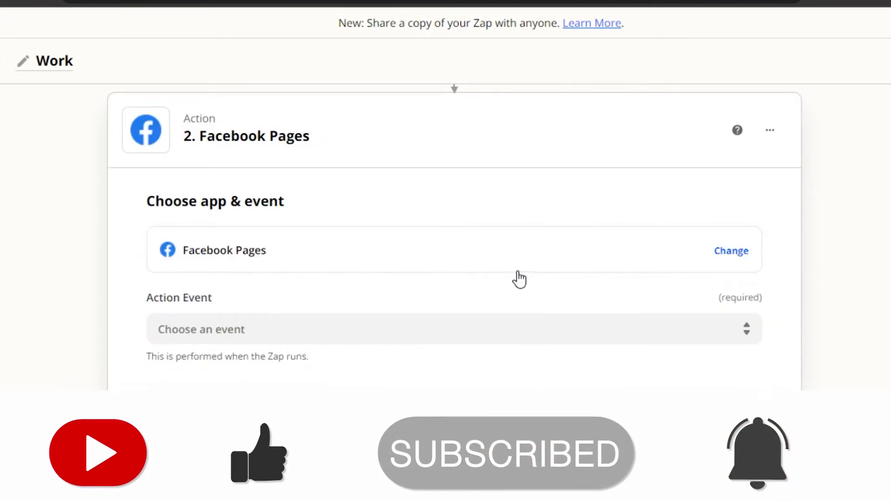
click(228, 337)
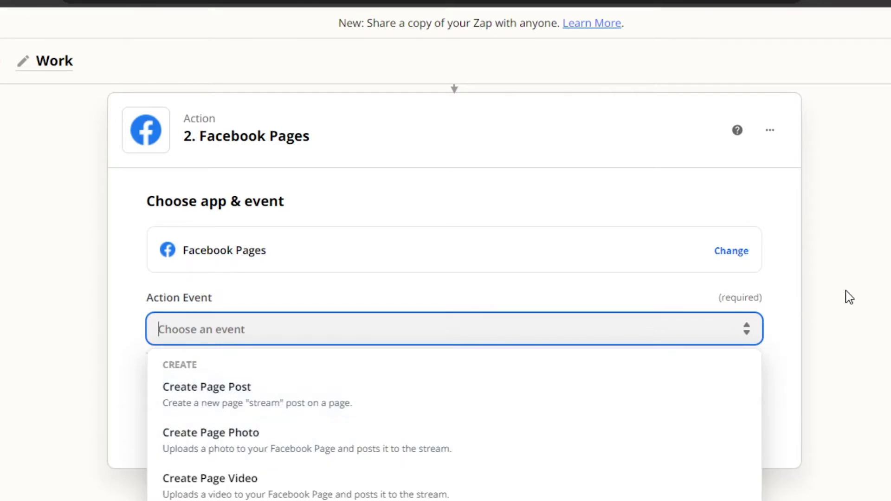
scroll(455, 324, down, 1)
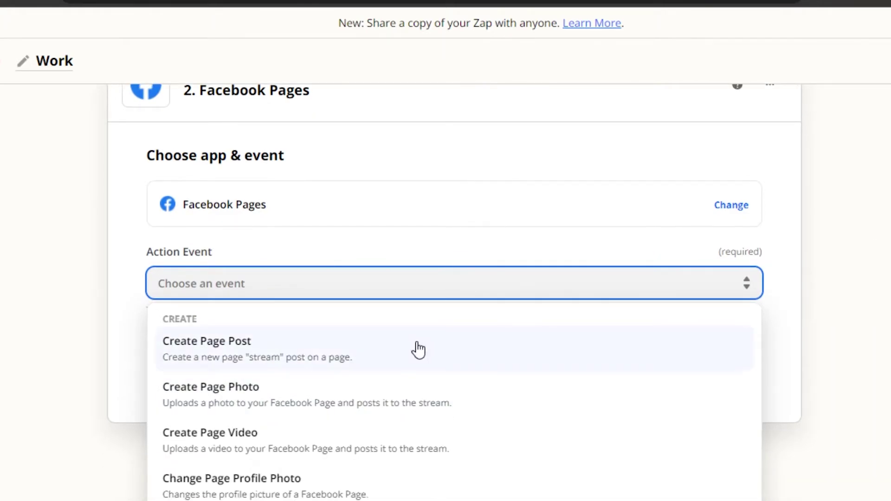
scroll(199, 383, up, 4)
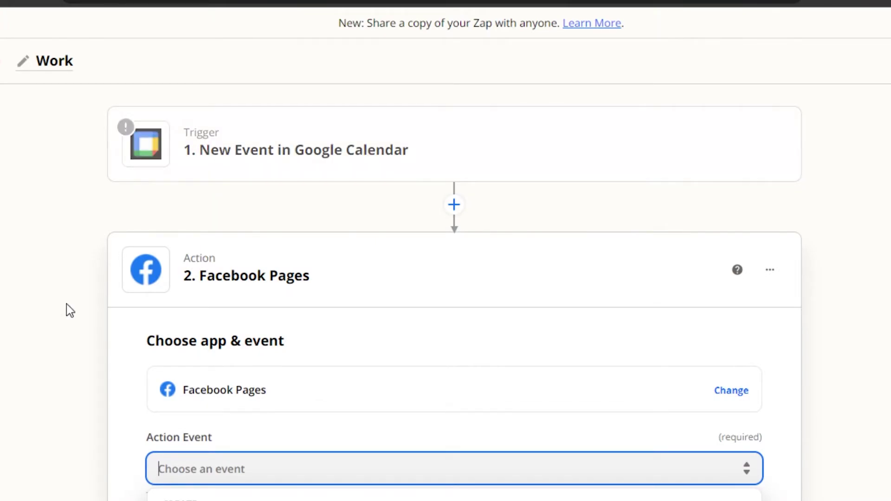
scroll(180, 307, down, 4)
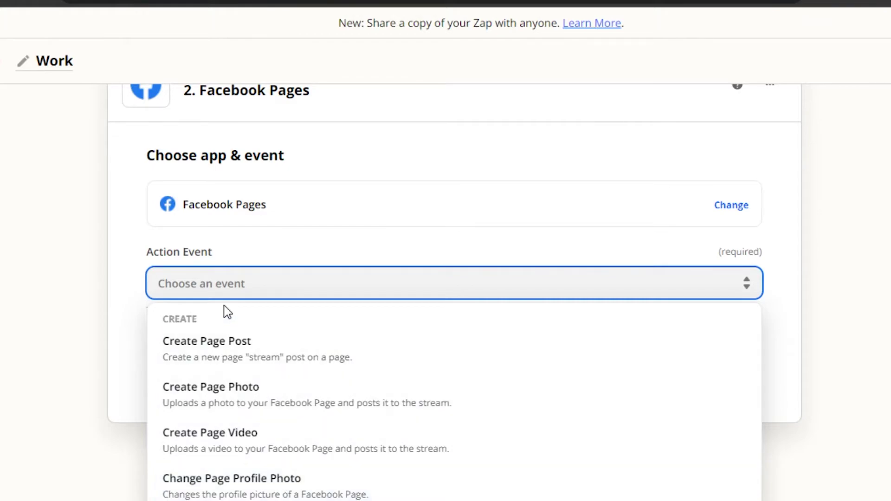
click(235, 347)
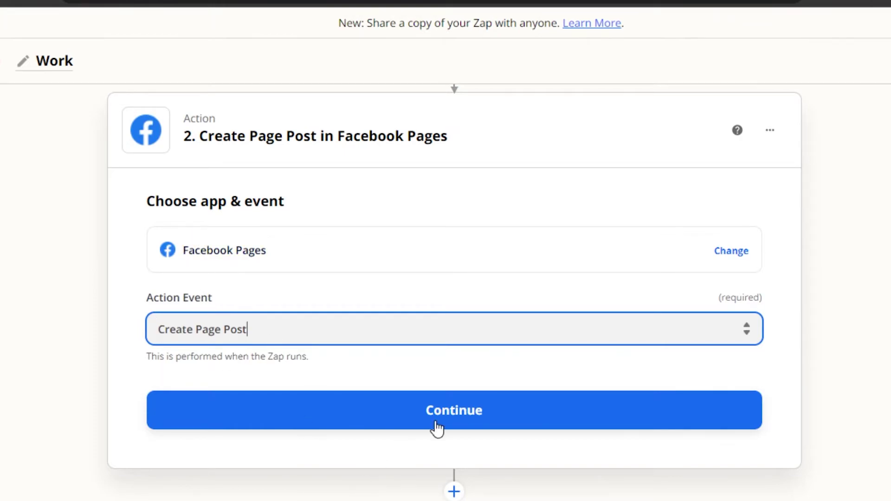
click(463, 409)
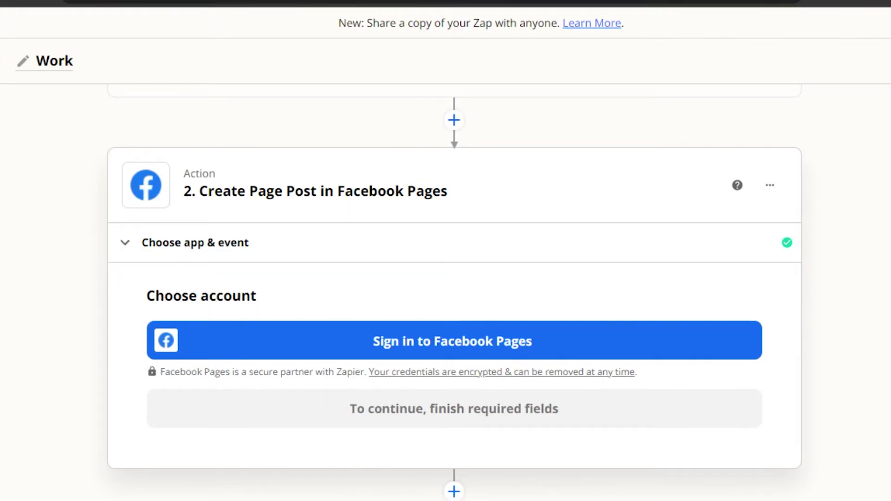
scroll(200, 384, up, 2)
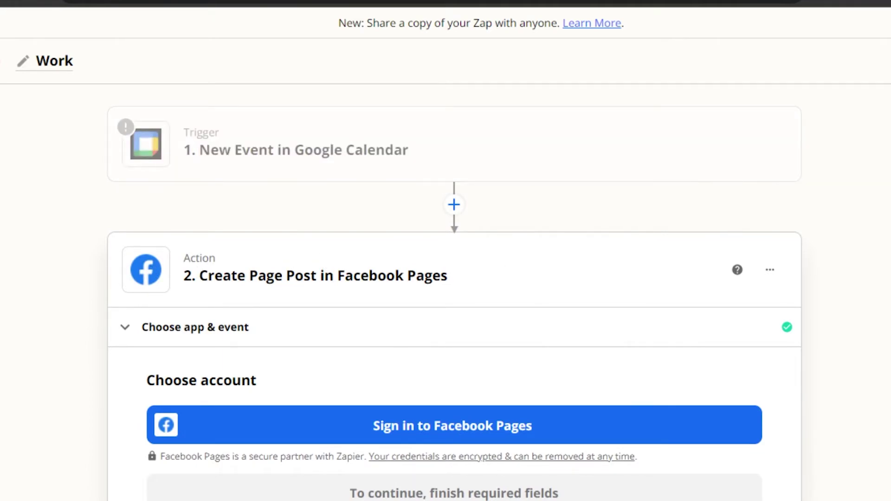
scroll(422, 360, down, 2)
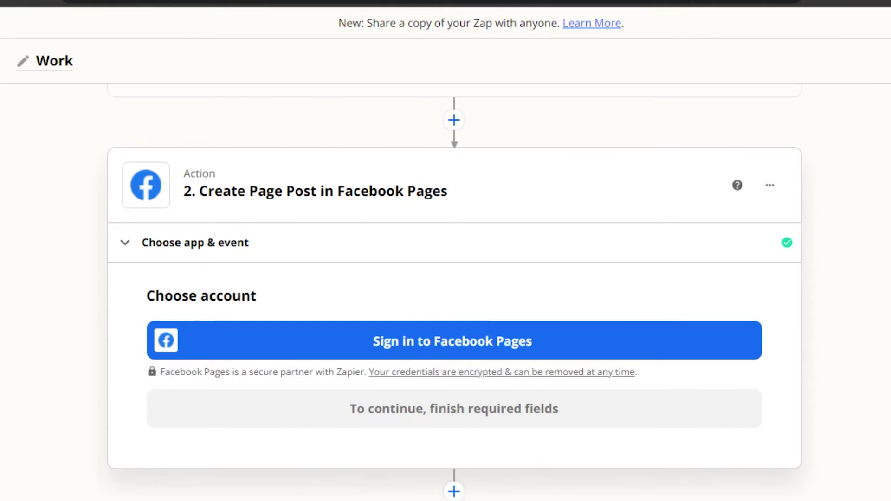
scroll(445, 278, up, 2)
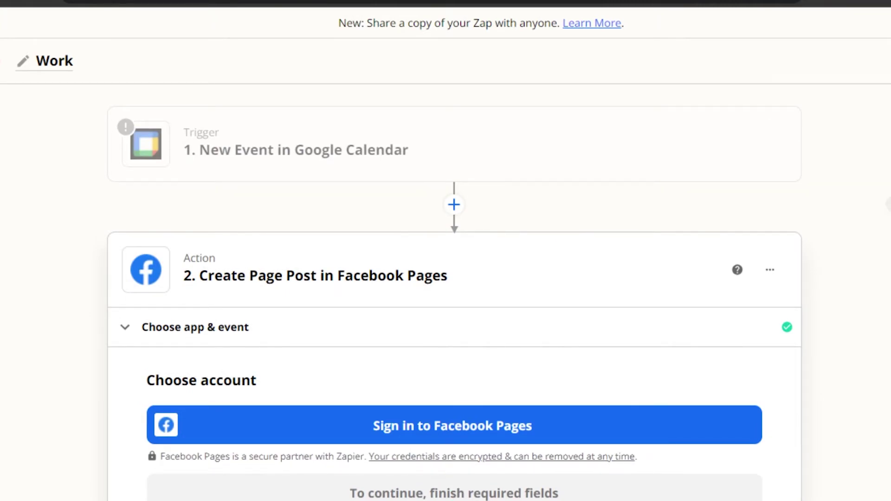
scroll(445, 279, down, 2)
scroll(445, 278, up, 2)
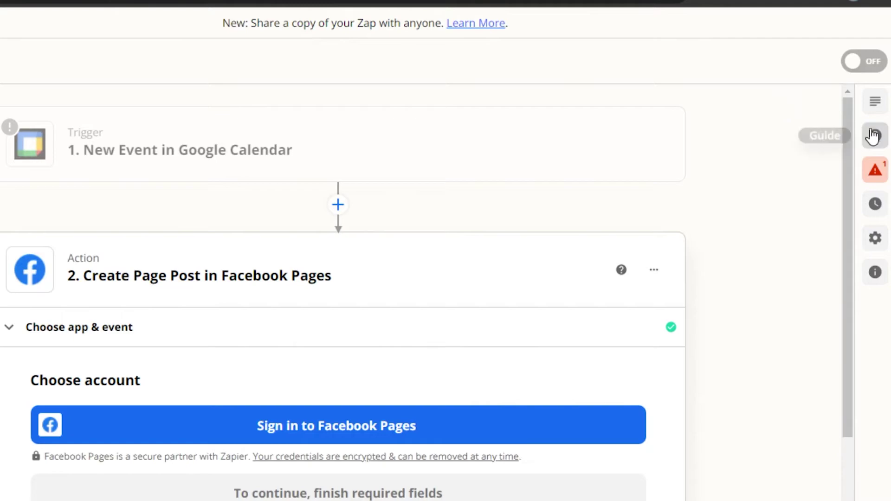
View the Zap's settings and the outline of its steps, closing each one again
click(875, 239)
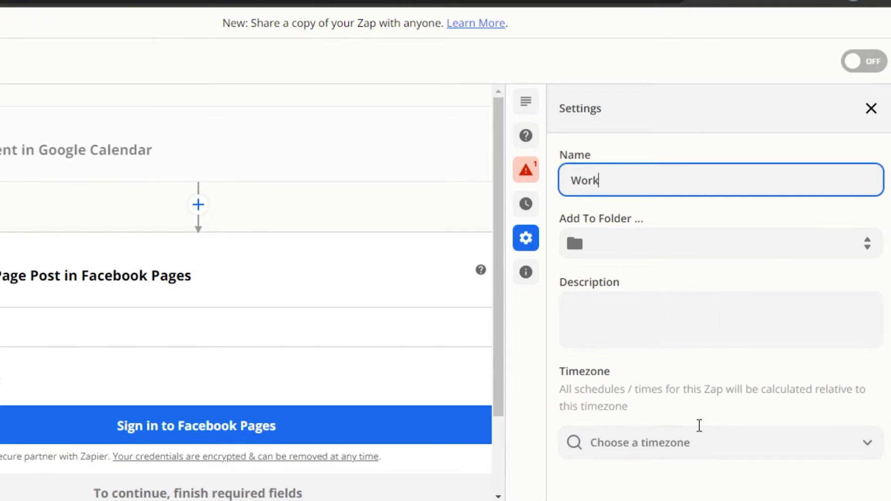
click(870, 108)
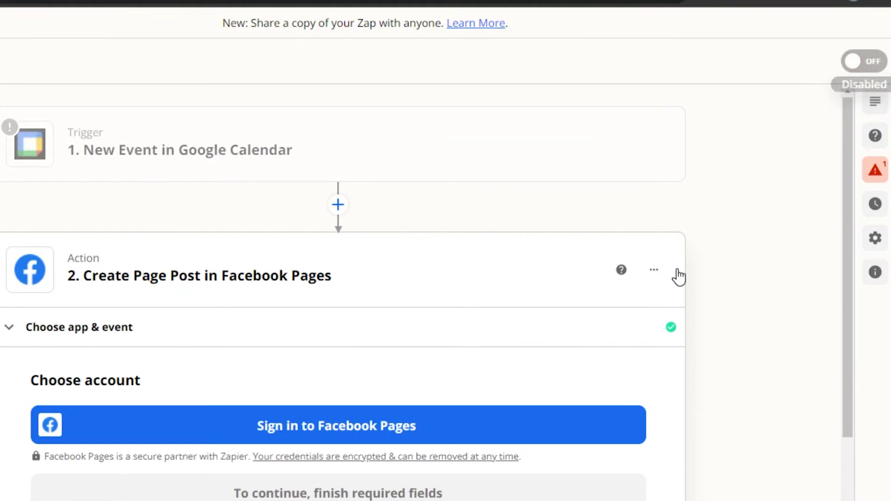
click(875, 102)
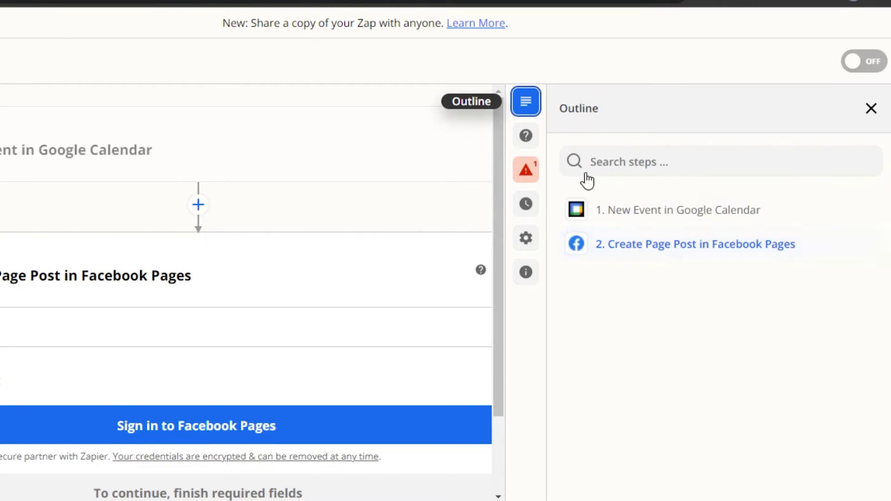
click(870, 107)
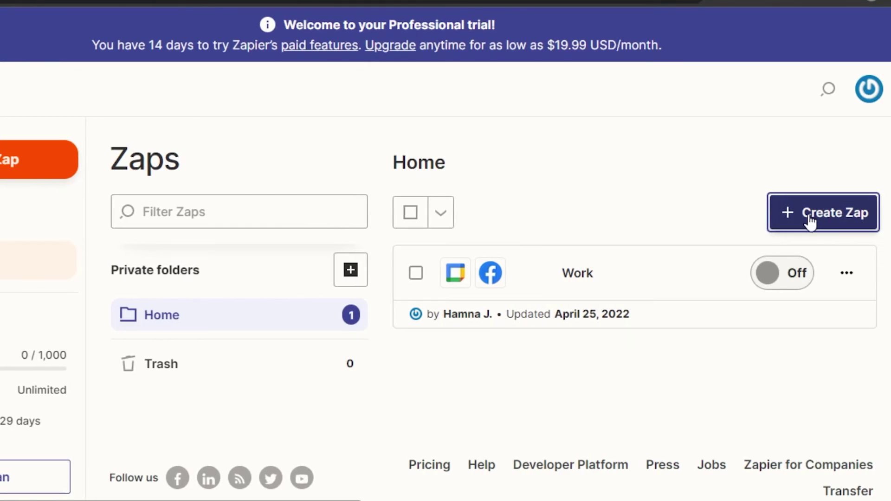
Create a new Zap with HubSpot as the trigger app and New Deal as the trigger event
click(810, 223)
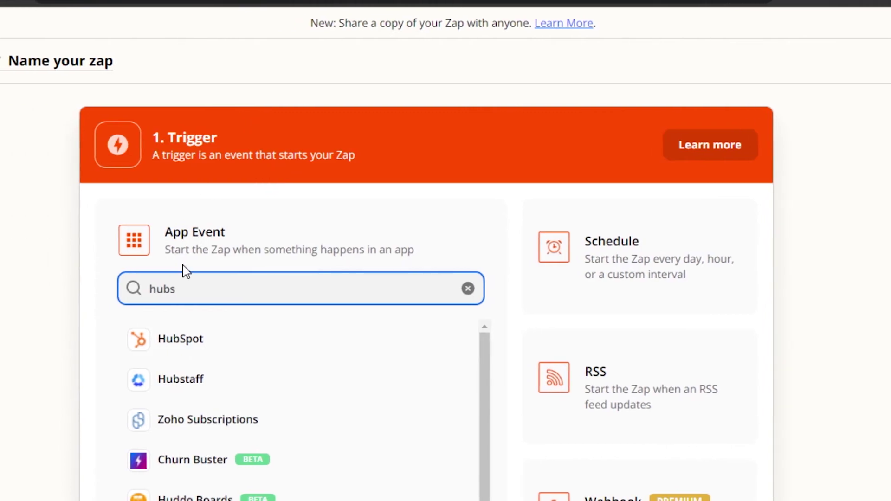
click(190, 340)
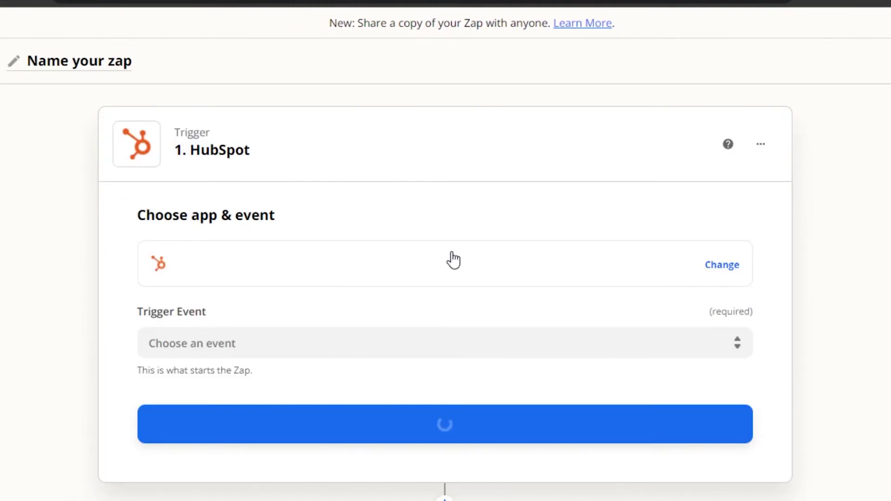
click(246, 348)
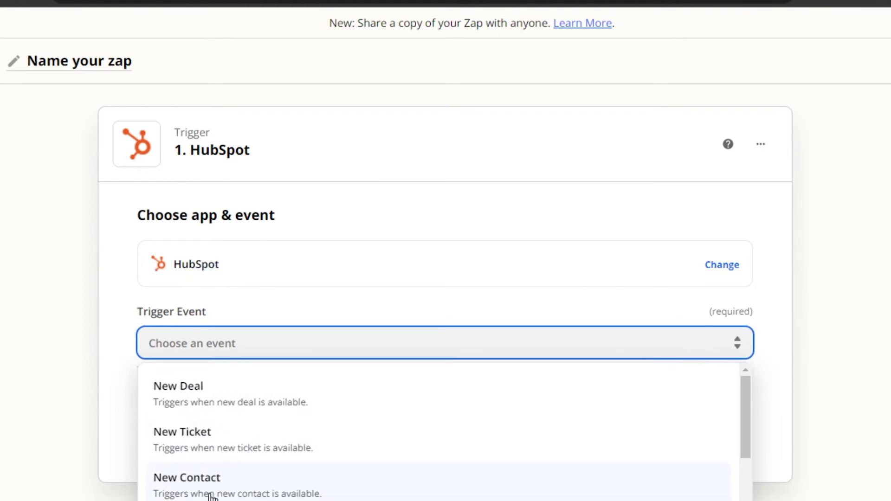
click(210, 391)
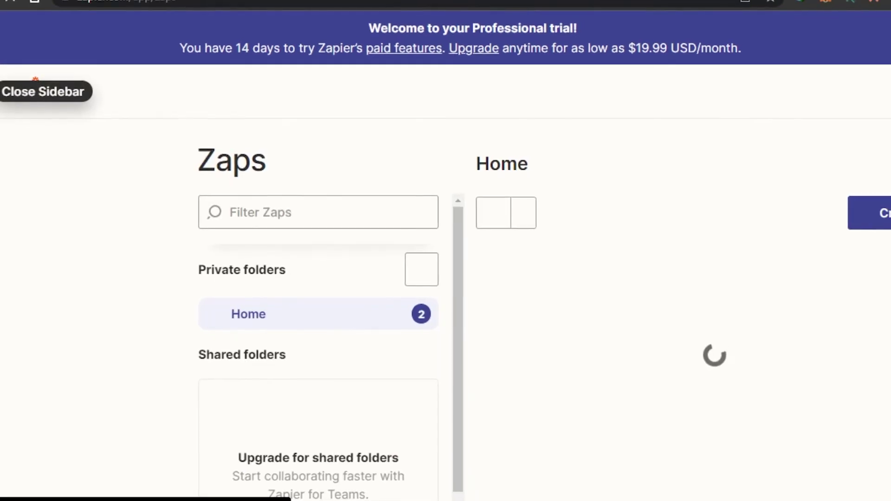
Open the Transfers page from the Zaps list and examine how a Transfer moves data between apps
scroll(619, 152, down, 1)
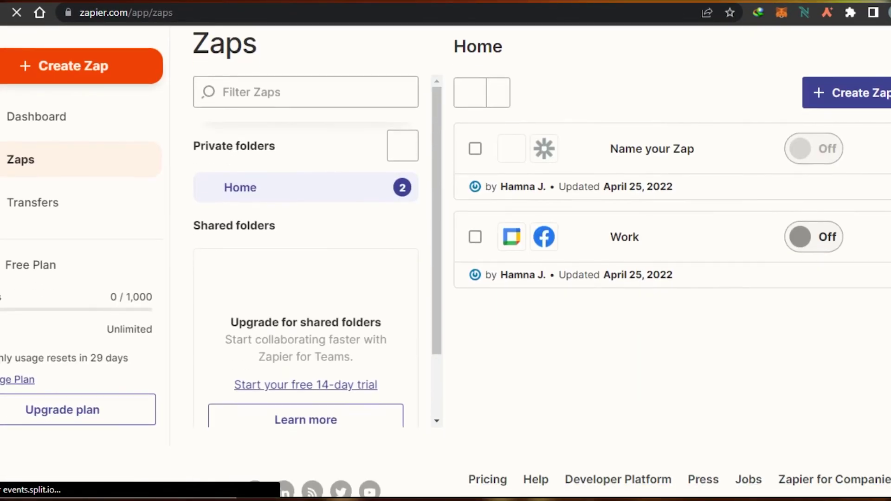
click(55, 247)
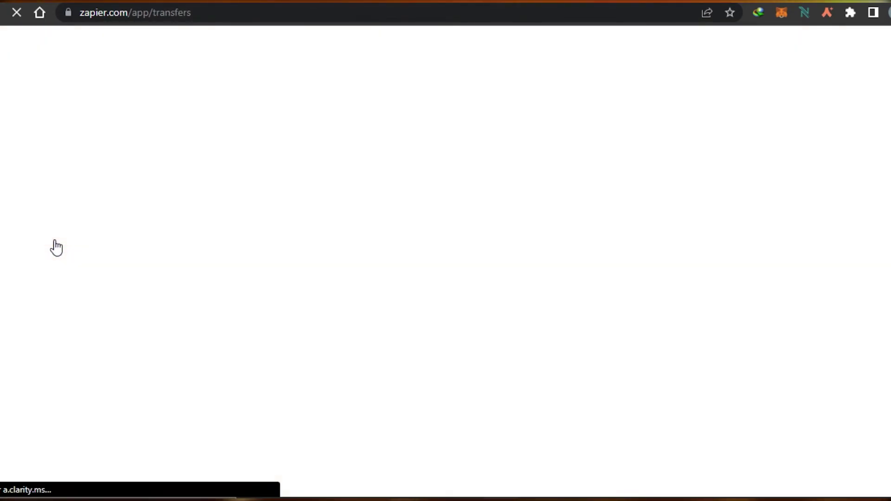
scroll(445, 259, down, 3)
scroll(548, 260, down, 4)
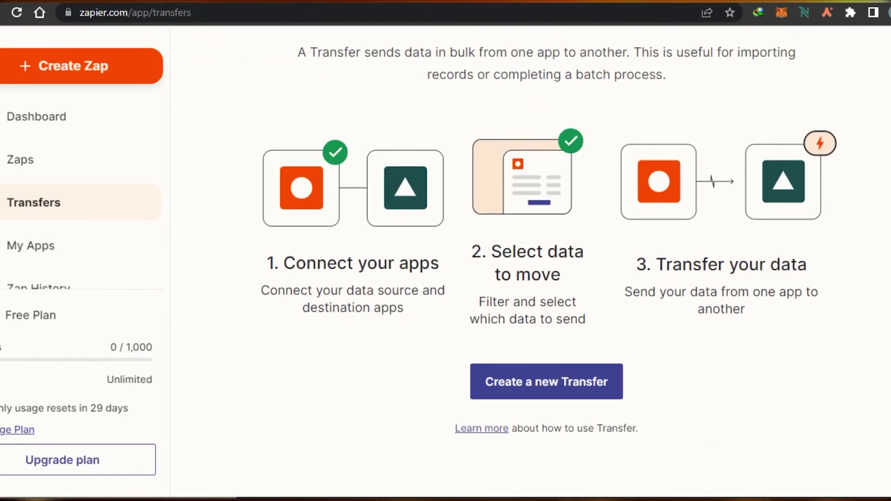
scroll(548, 260, up, 2)
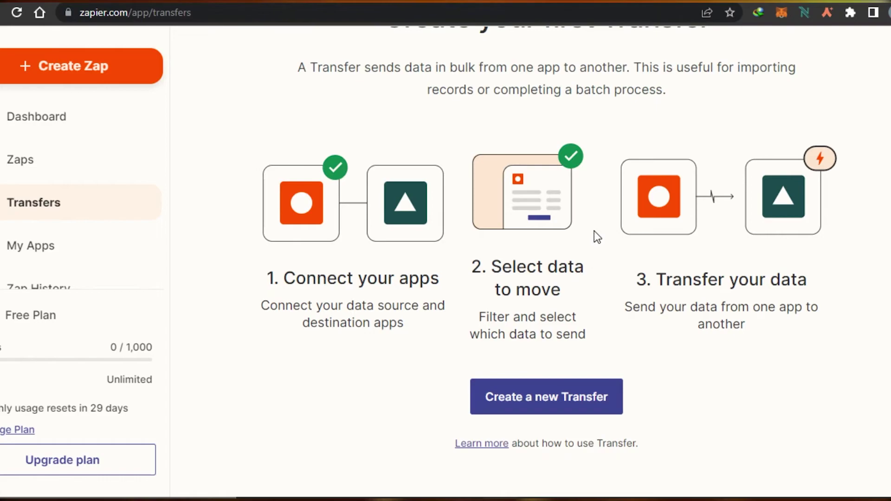
scroll(330, 184, up, 6)
scroll(330, 184, down, 4)
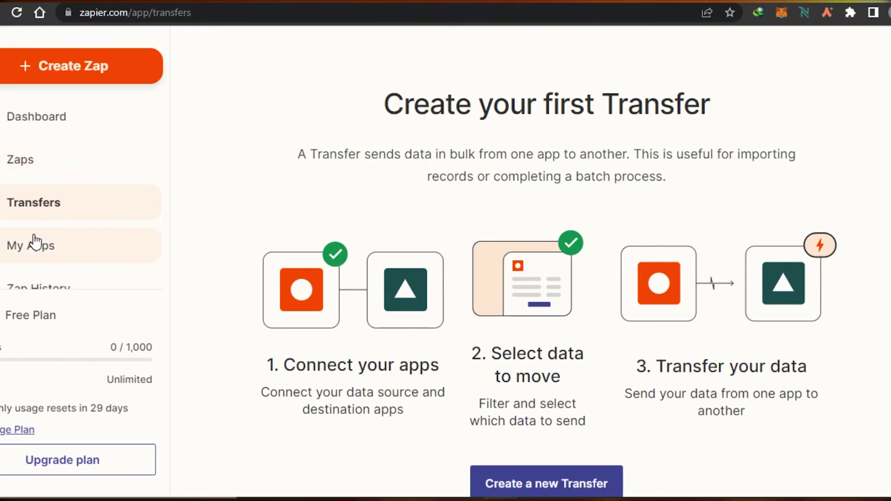
View the connected apps under My Apps and the options for adding a new app connection, without adding one
click(28, 253)
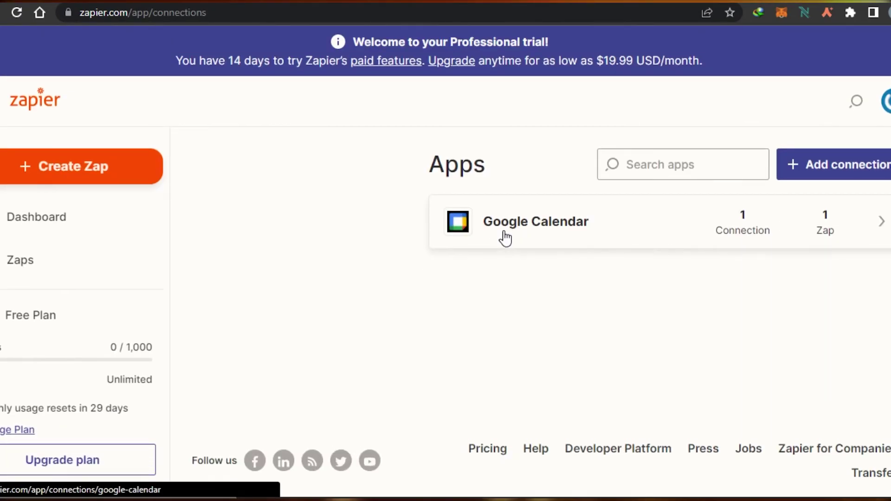
click(845, 157)
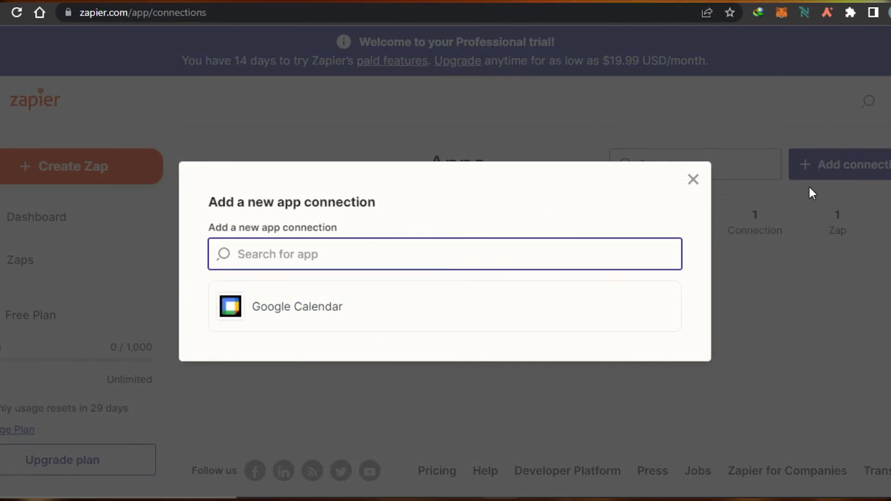
click(693, 181)
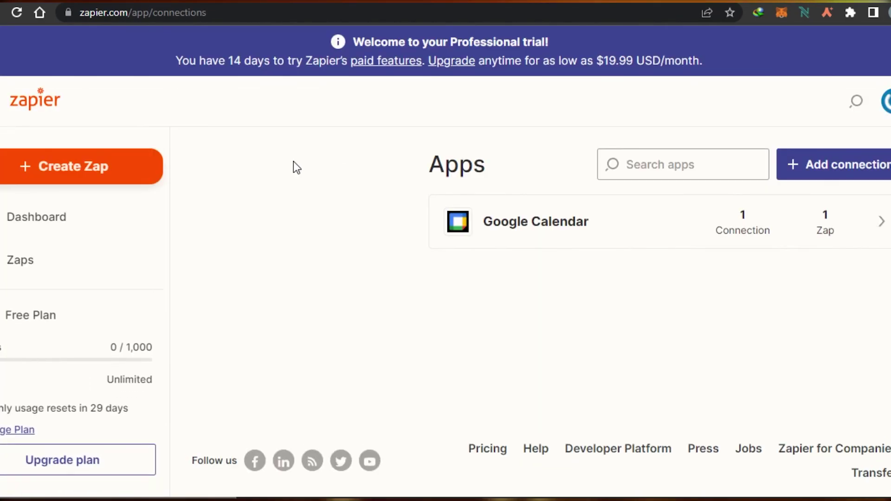
Look through the suggested Zap ideas on the Dashboard and return to the Zaps list
click(20, 228)
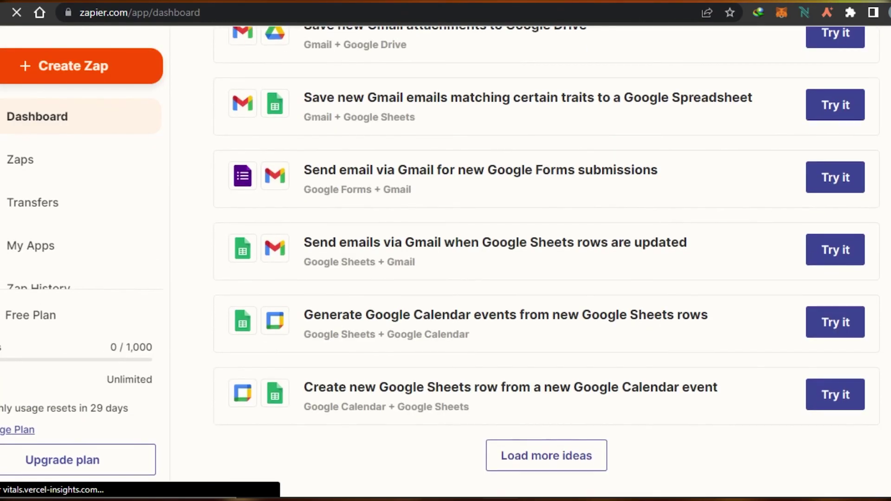
scroll(545, 260, down, 10)
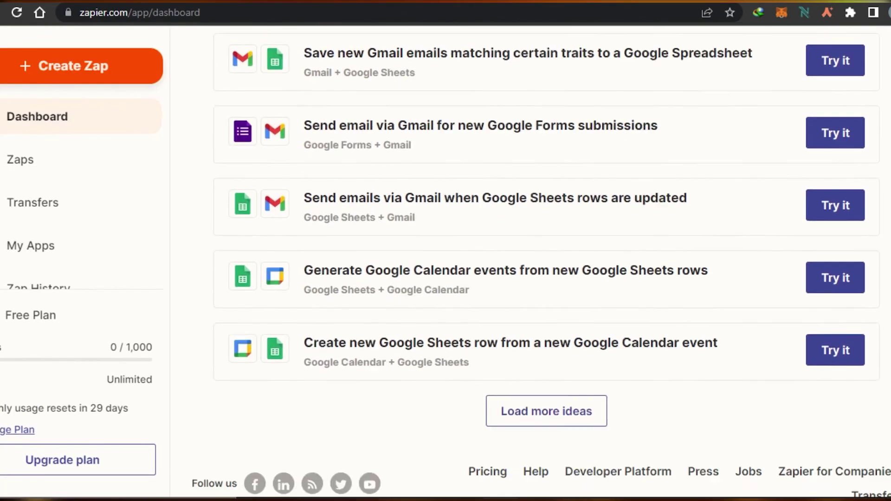
click(28, 160)
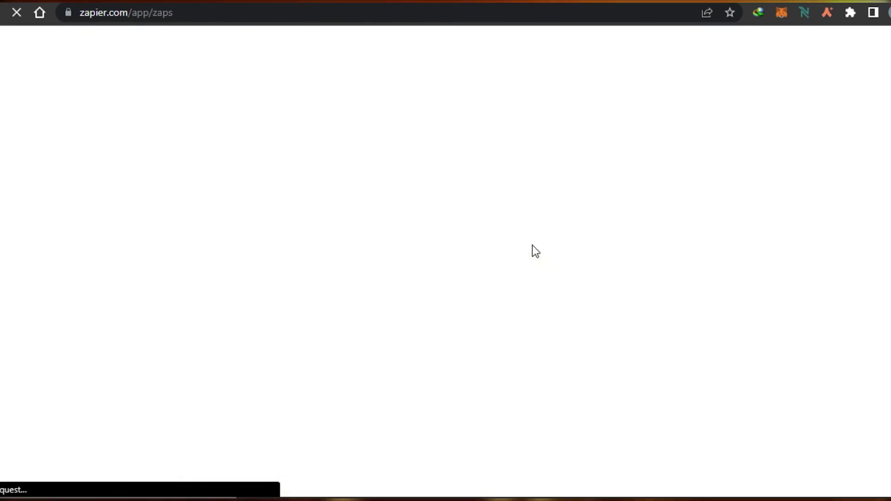